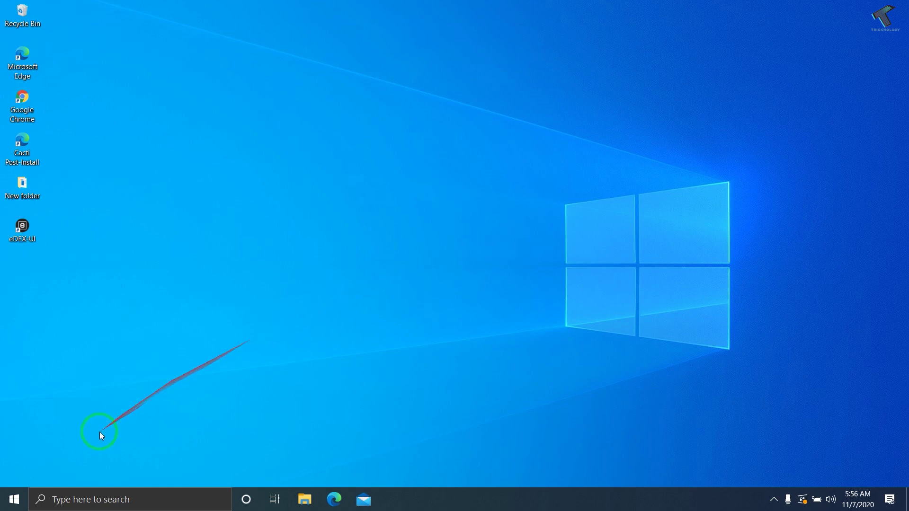
Search for ncpa.cpl and launch the Network Connections Control Panel item
left_click(83, 498)
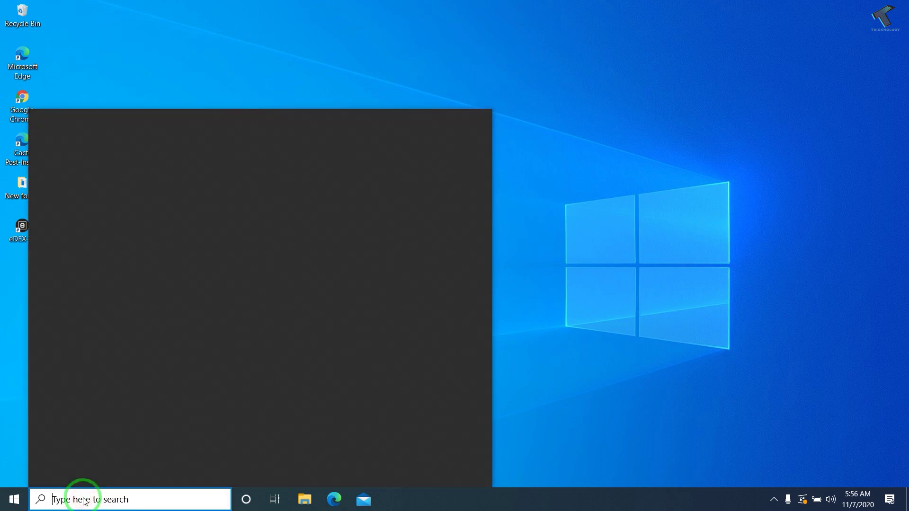
type("ncpa.")
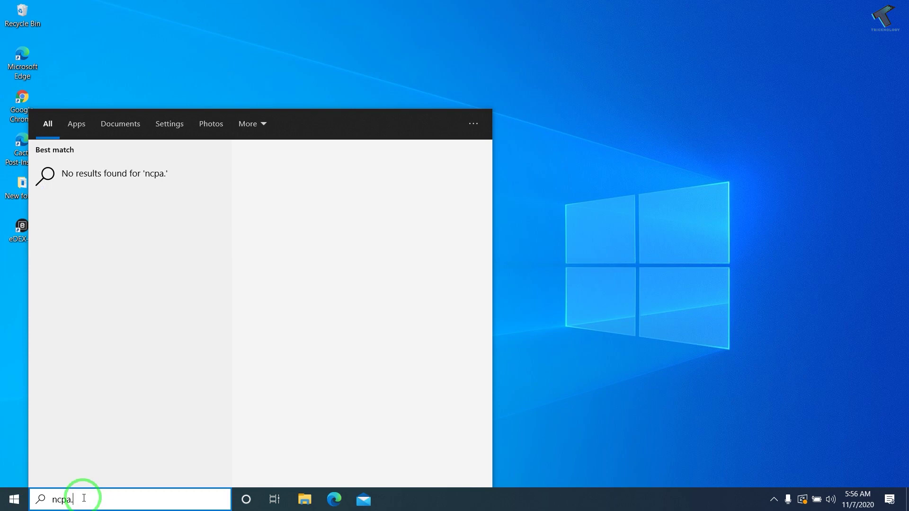
type("cpl")
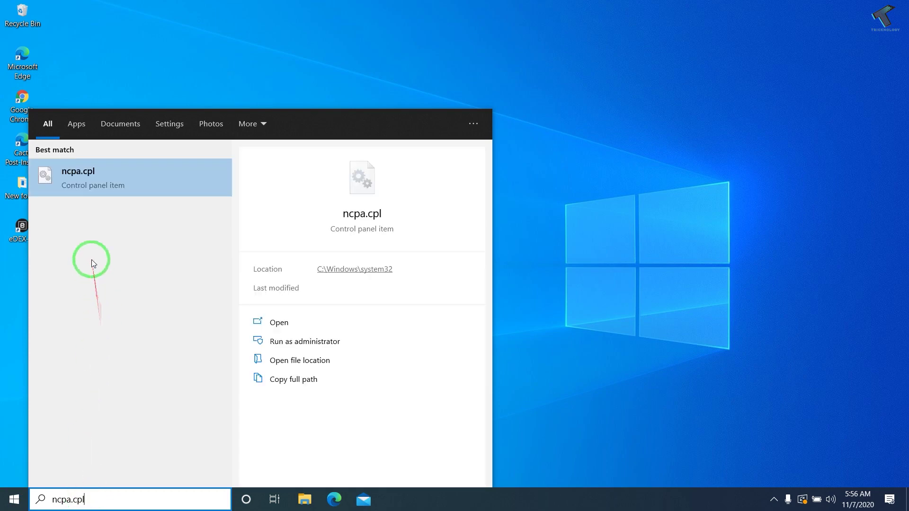
left_click(91, 185)
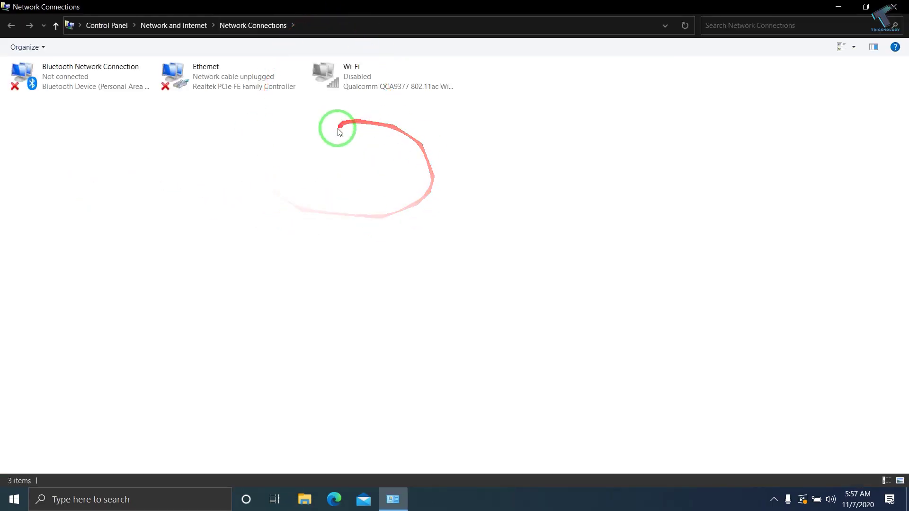
Enable the disabled Wi-Fi adapter, then bring up its actions menu again
left_click(412, 67)
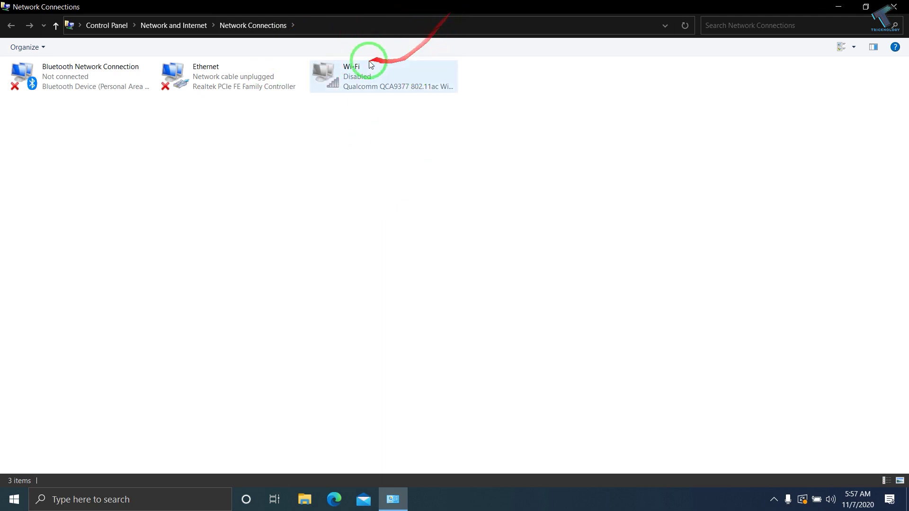
right_click(338, 71)
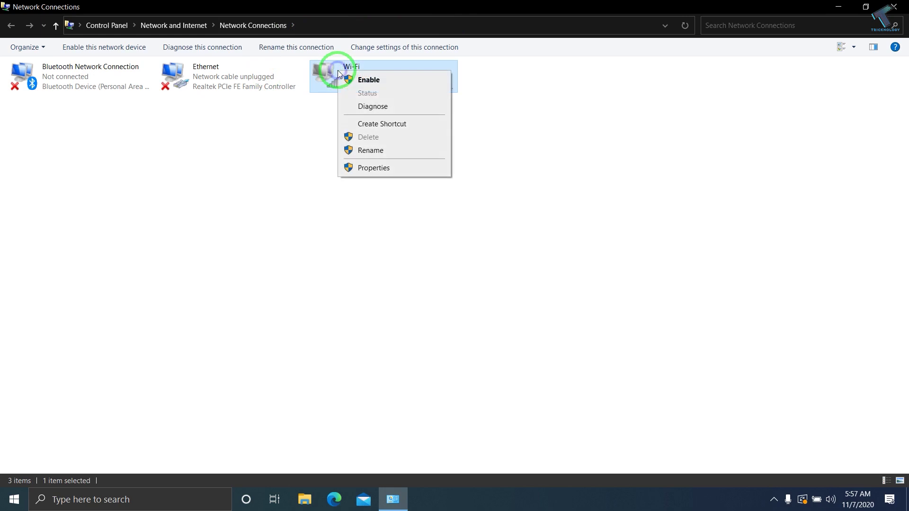
left_click(382, 82)
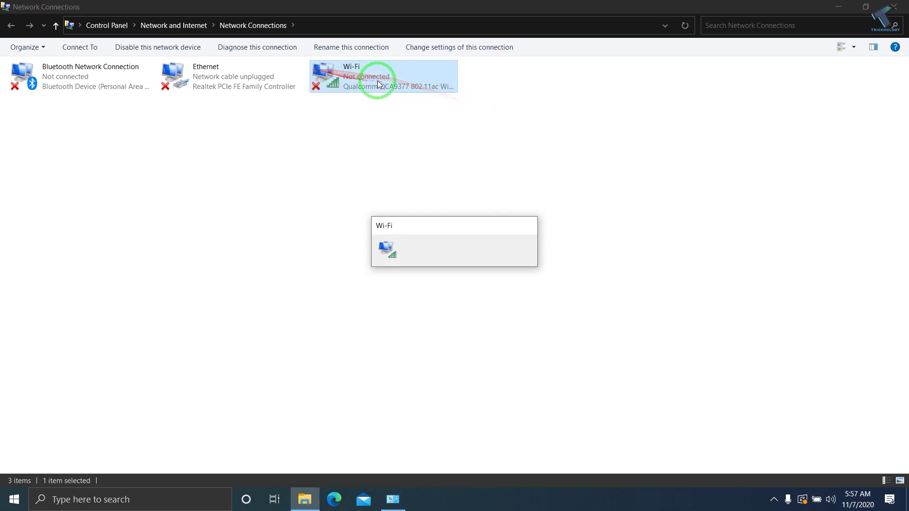
left_click(459, 10)
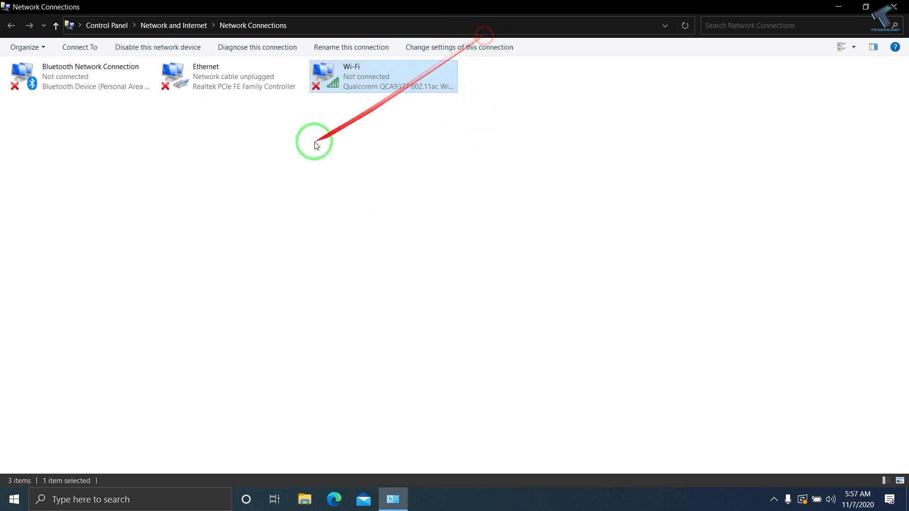
left_click(356, 88)
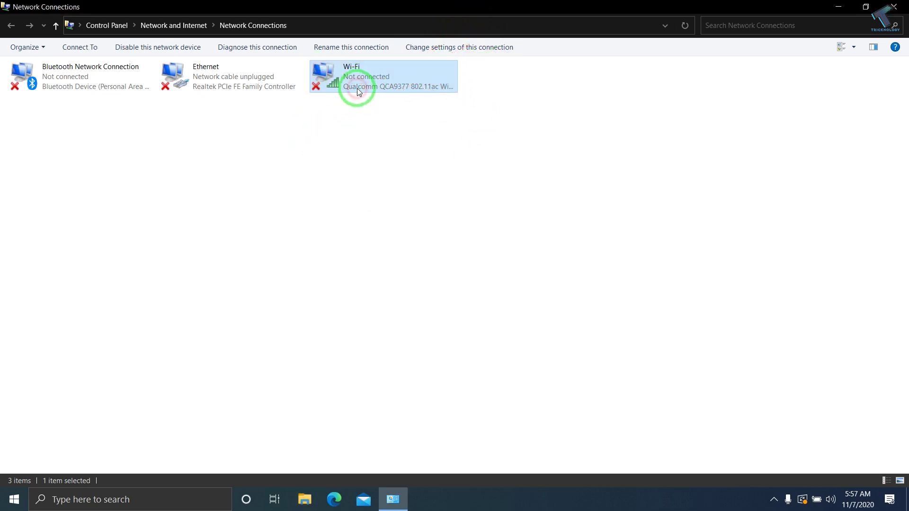
right_click(358, 89)
In Wi-Fi Properties, keep IPv4 on automatic IP and DNS, then close Network Connections
left_click(399, 219)
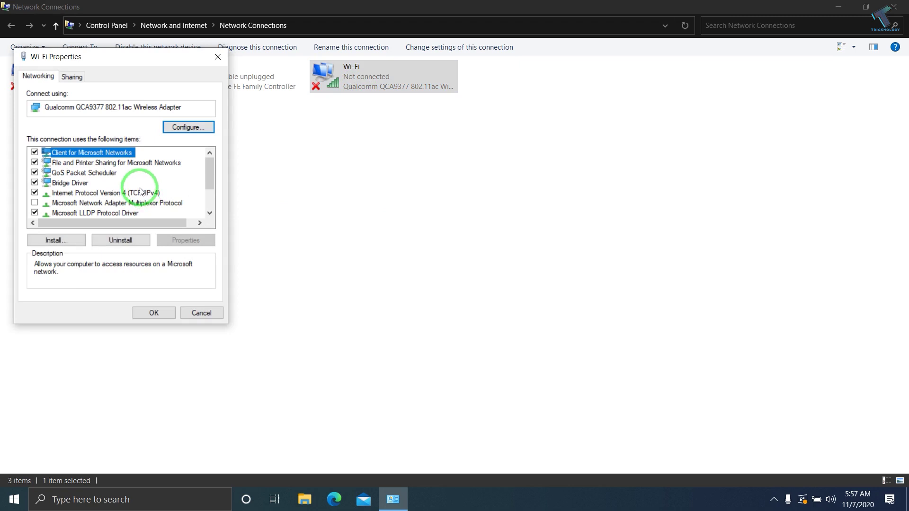
double_click(140, 193)
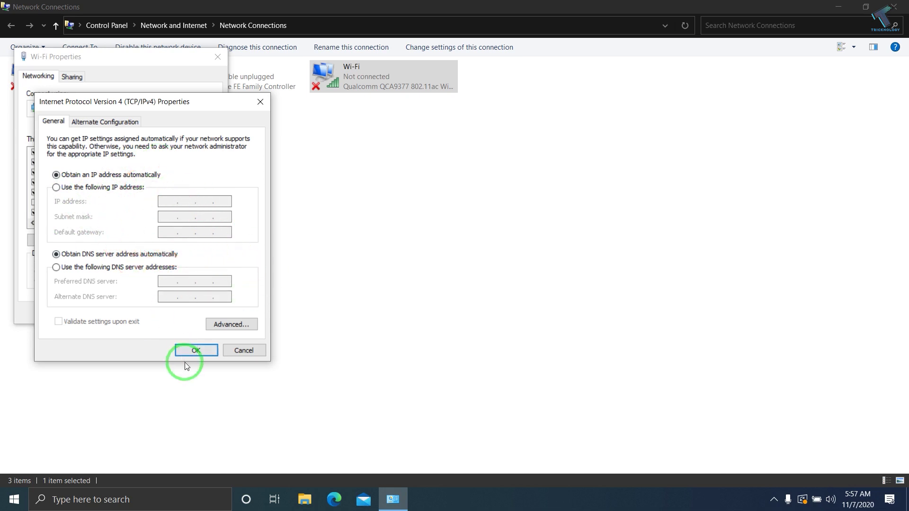
left_click(193, 351)
left_click(165, 313)
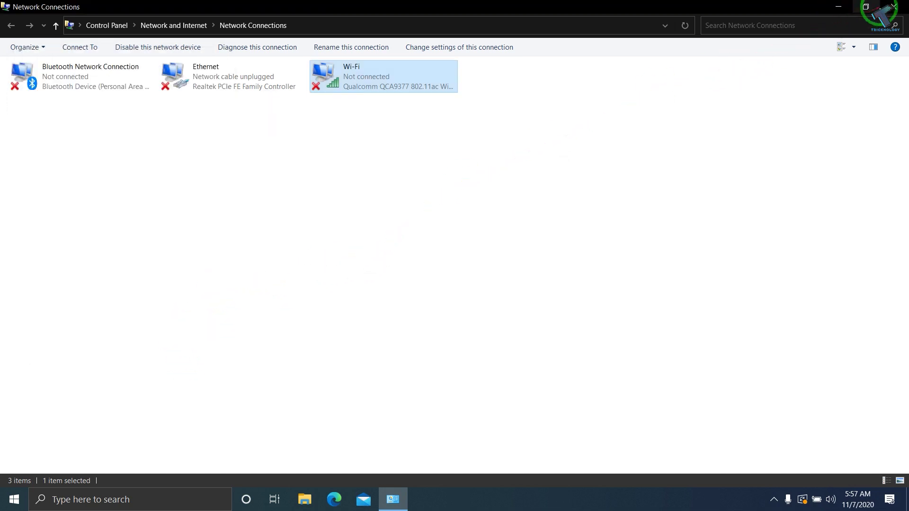
left_click(892, 10)
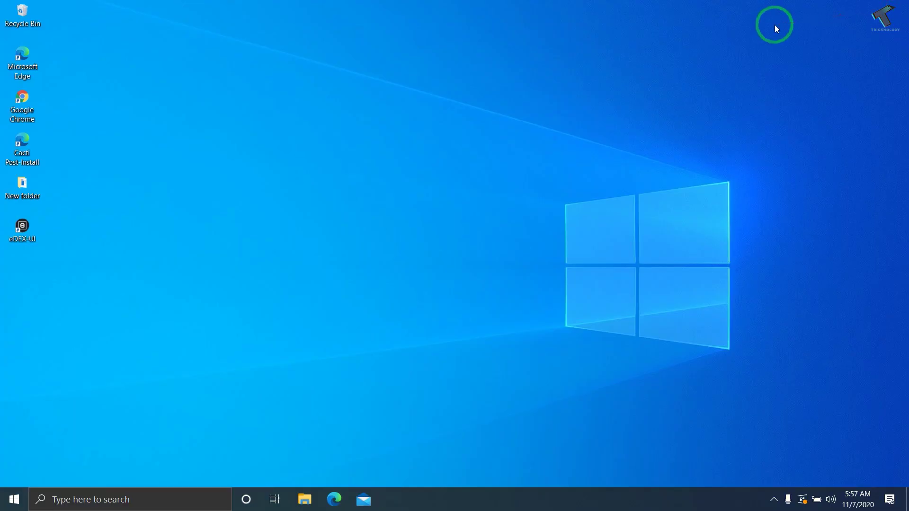
Search 'cmd' and launch Command Prompt with administrator rights
left_click(69, 498)
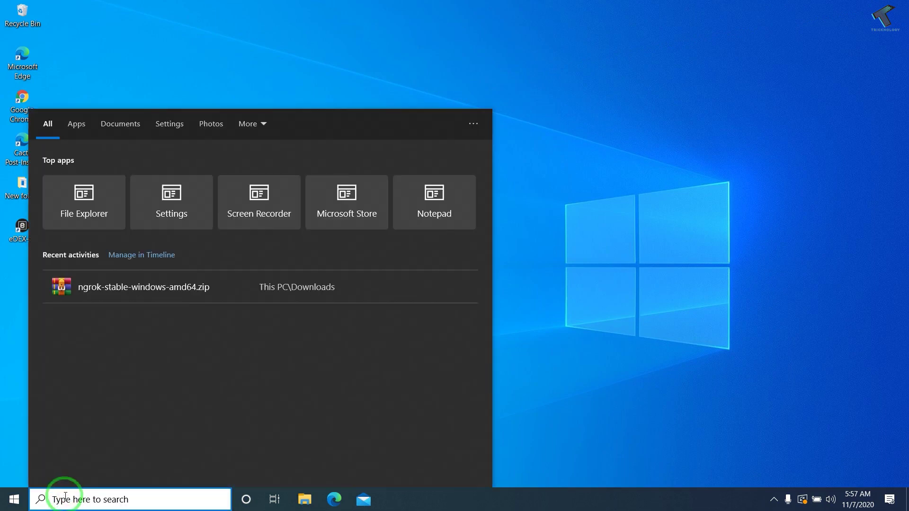
type("cm")
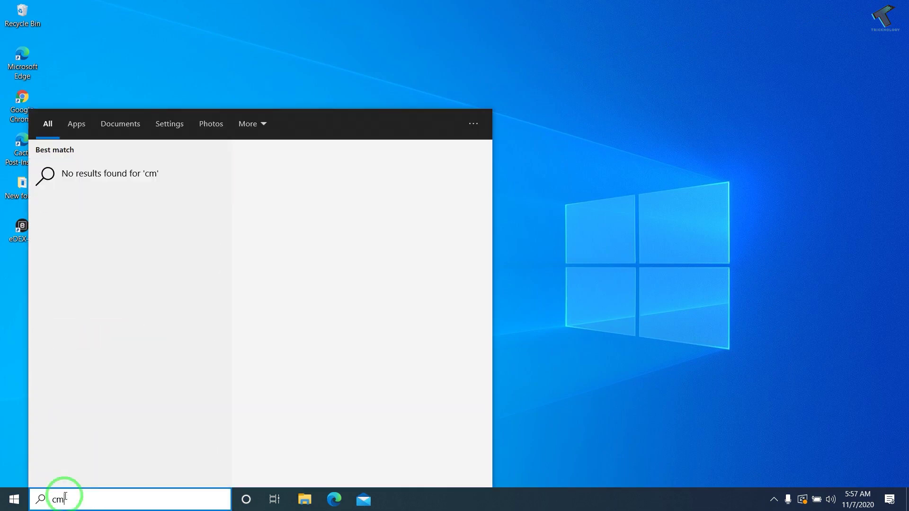
type("d")
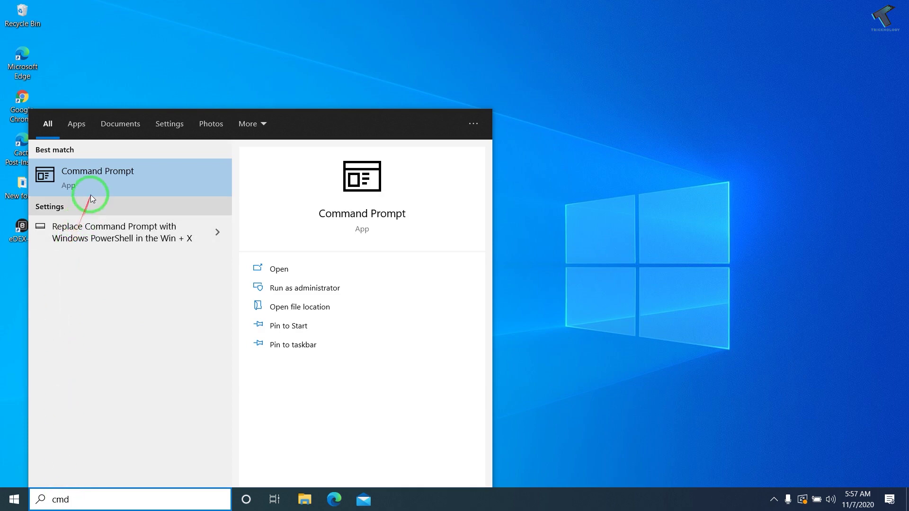
right_click(92, 192)
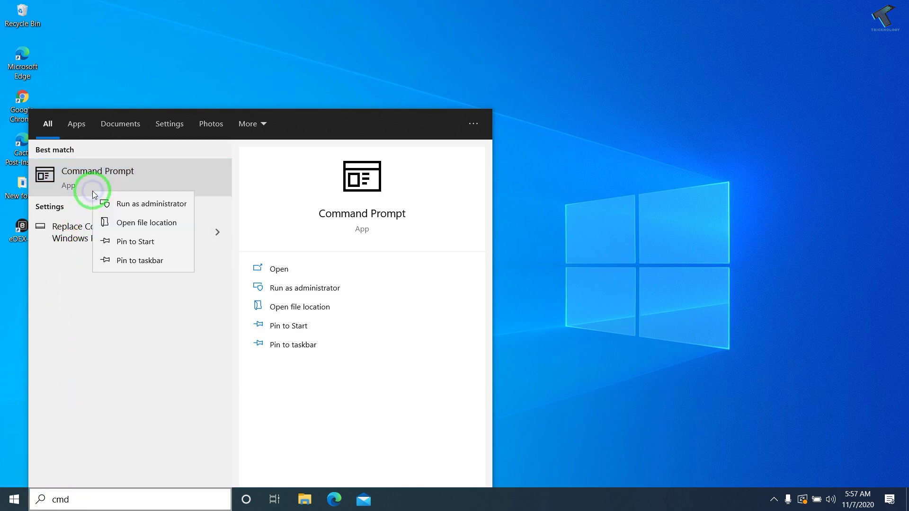
left_click(130, 203)
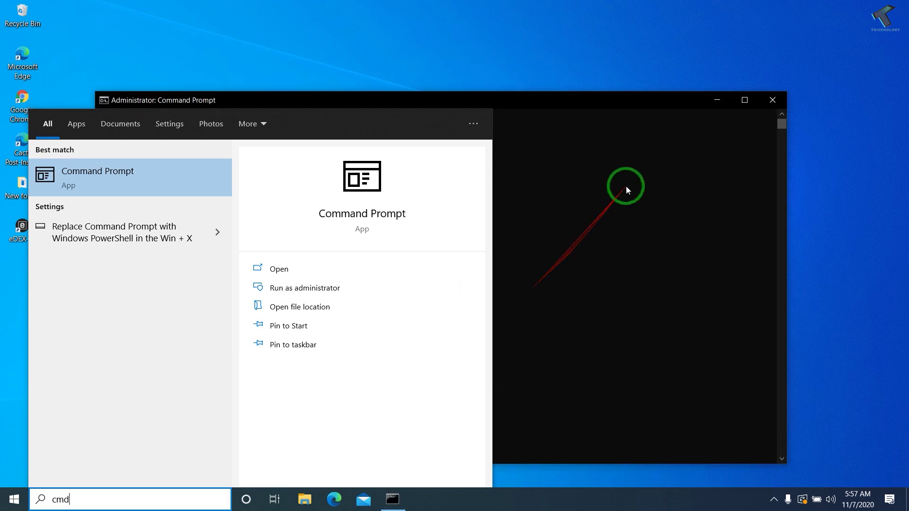
left_click(626, 186)
Run 'netsh winsock reset' in the admin console, fixing a typo first
left_click_drag(507, 98, 508, 72)
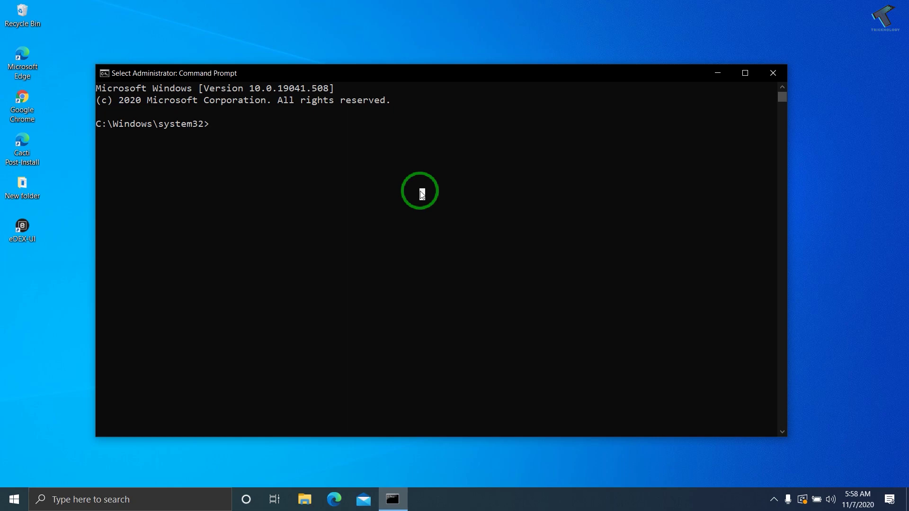
key("Escape")
type("net")
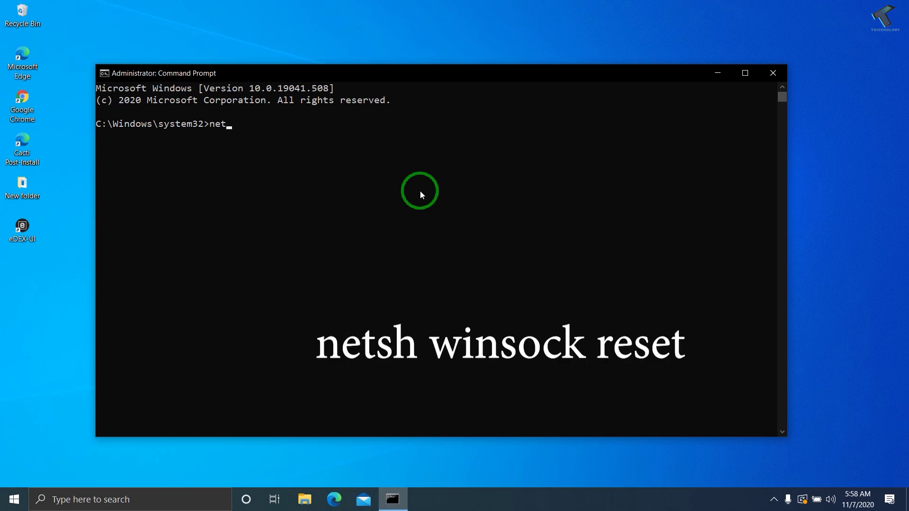
type("sh w")
type("inso")
type("ck rees")
key("BackSpace")
key("BackSpace")
type("set")
key("Return")
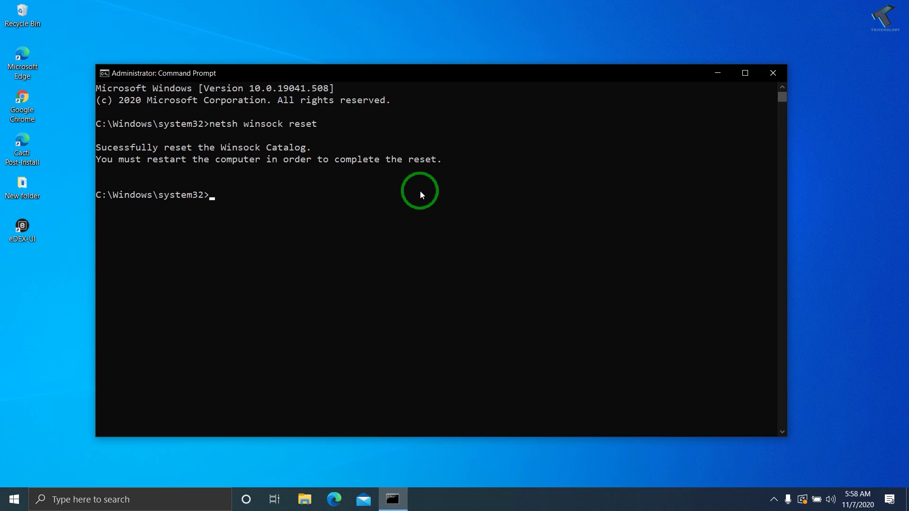
Run 'ipconfig /release' followed by 'netsh int ip reset'
left_click(421, 192)
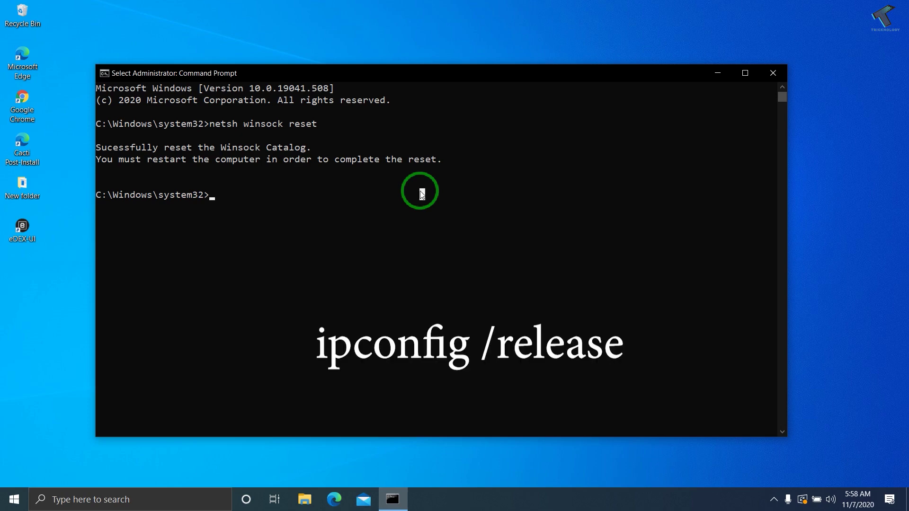
type("ipco")
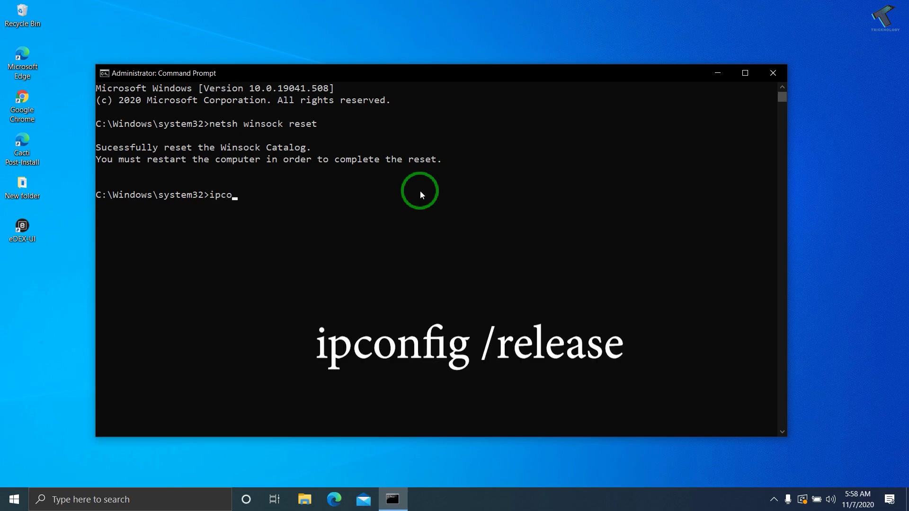
type("nfig ")
type("/re")
type("lease")
key("Return")
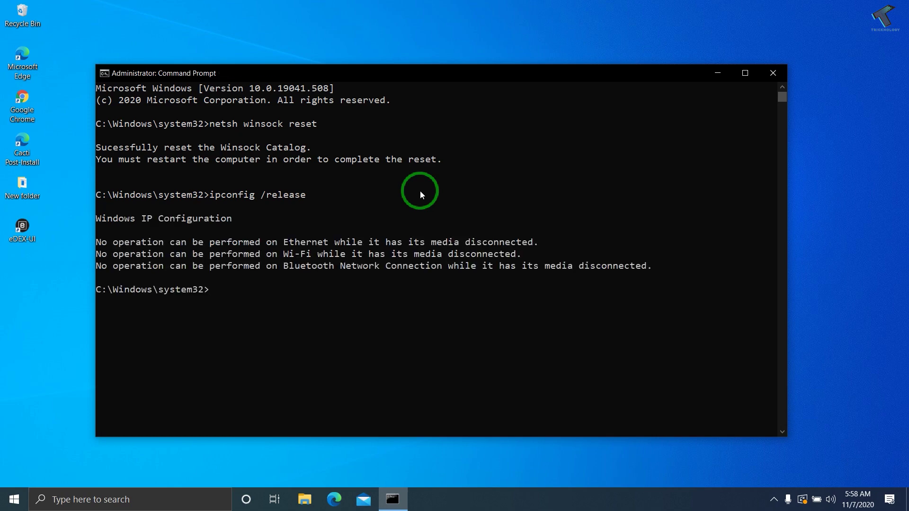
type("netsh")
type(" int ")
type("ip res")
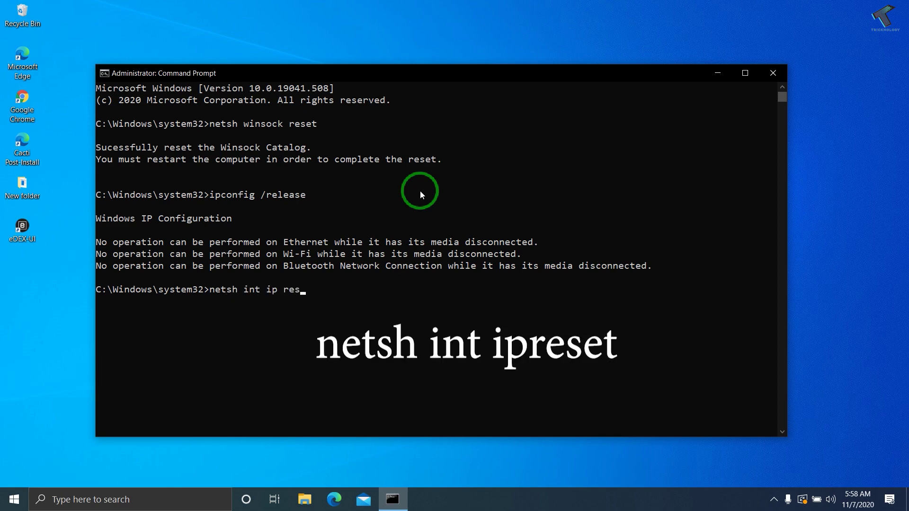
type("et")
key("Return")
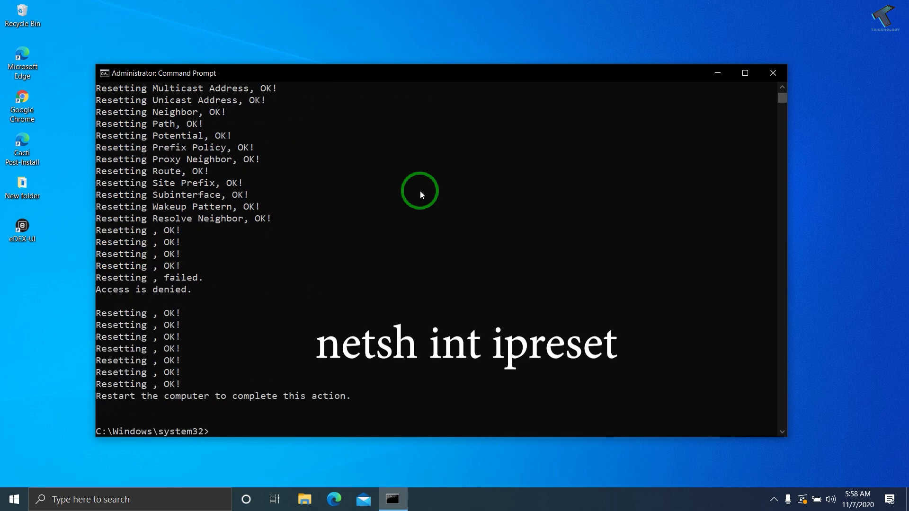
Run 'ipconfig /renew' followed by 'ipconfig /flushdns'
type("ipconfi")
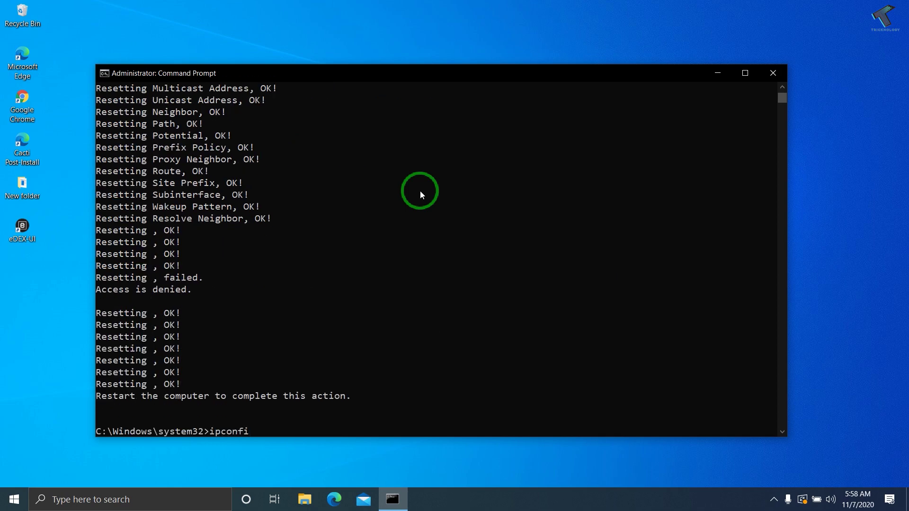
type("g /")
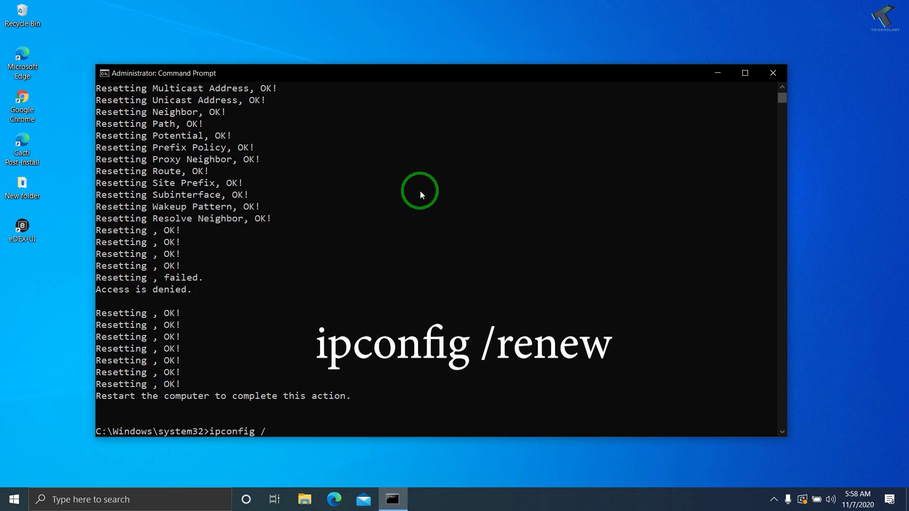
type("ren")
type("e")
type("w")
key("Return")
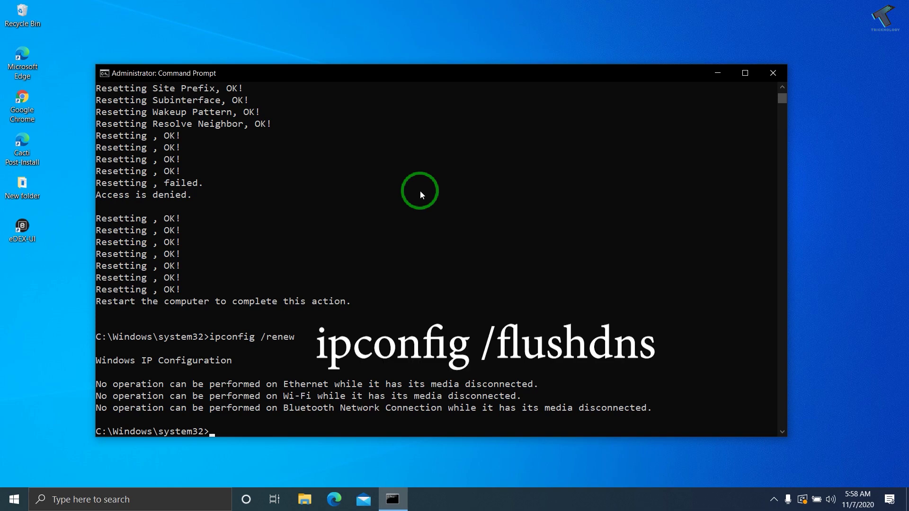
type("ipconfig /")
type("f")
type("lushdns")
key("Return")
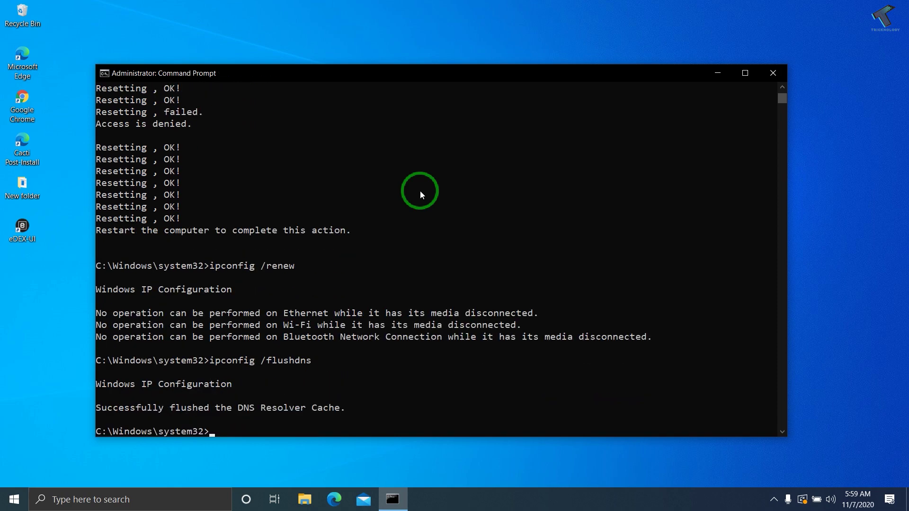
Close Command Prompt and bring up the Start menu and search box
left_click(773, 72)
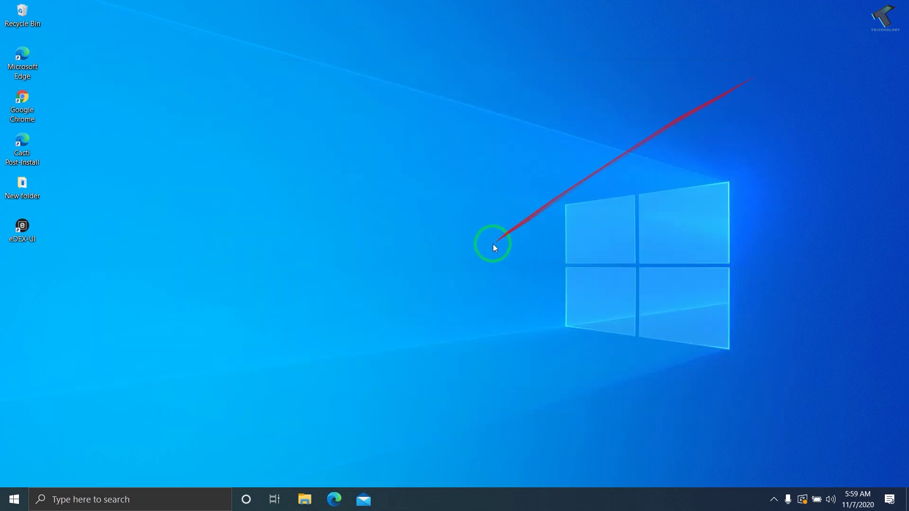
left_click(12, 499)
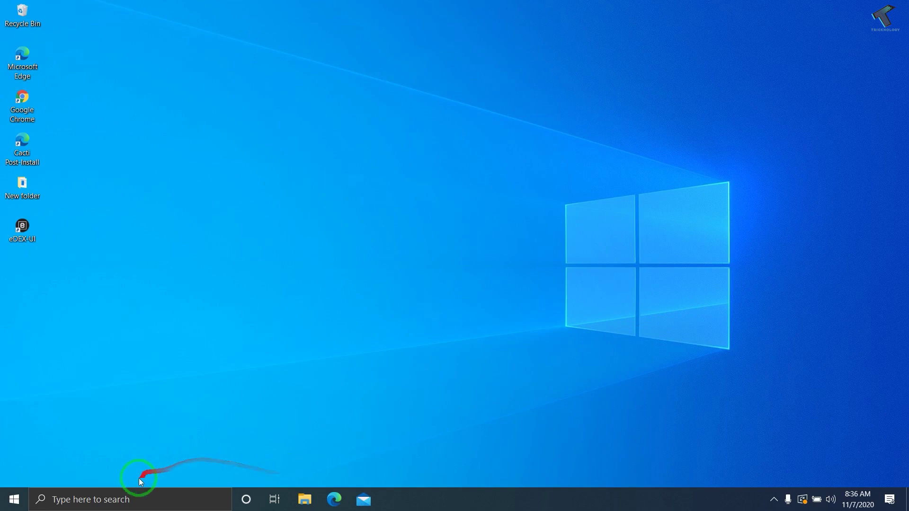
left_click(128, 501)
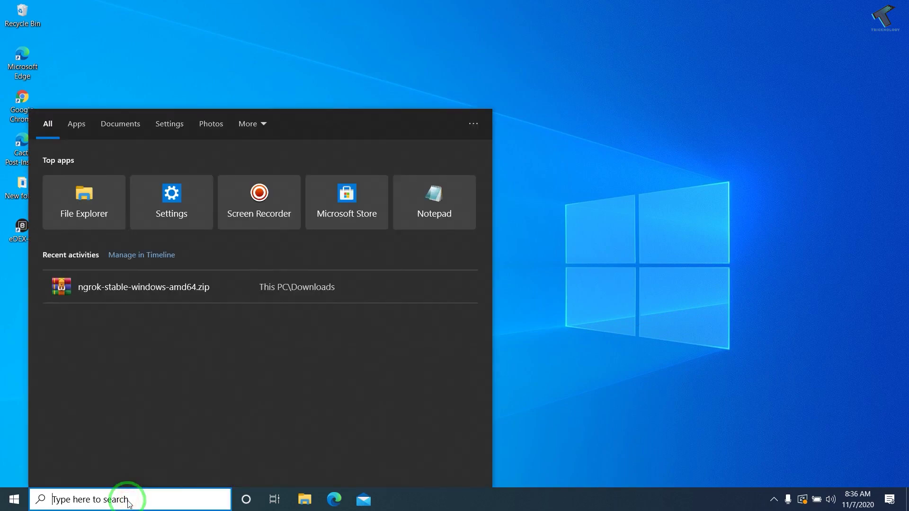
Search 'device manager' and open Device Manager from the results
type("device man")
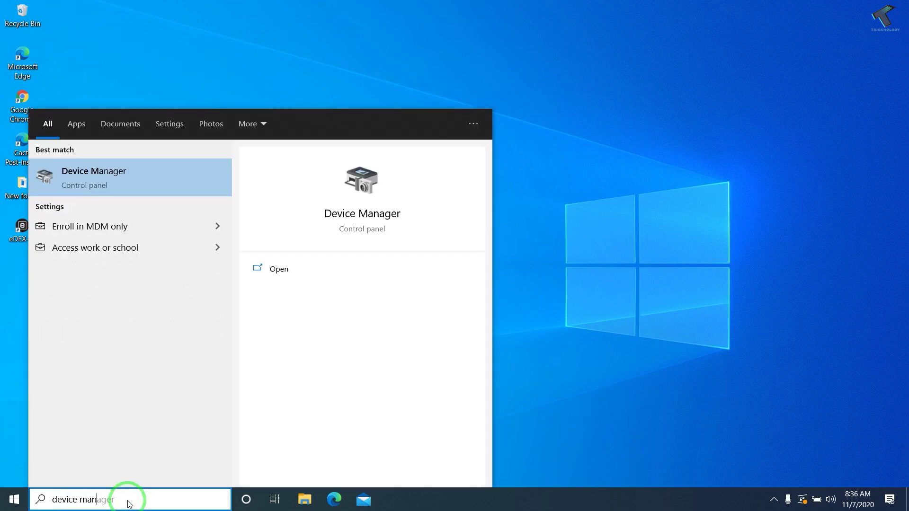
type("ager")
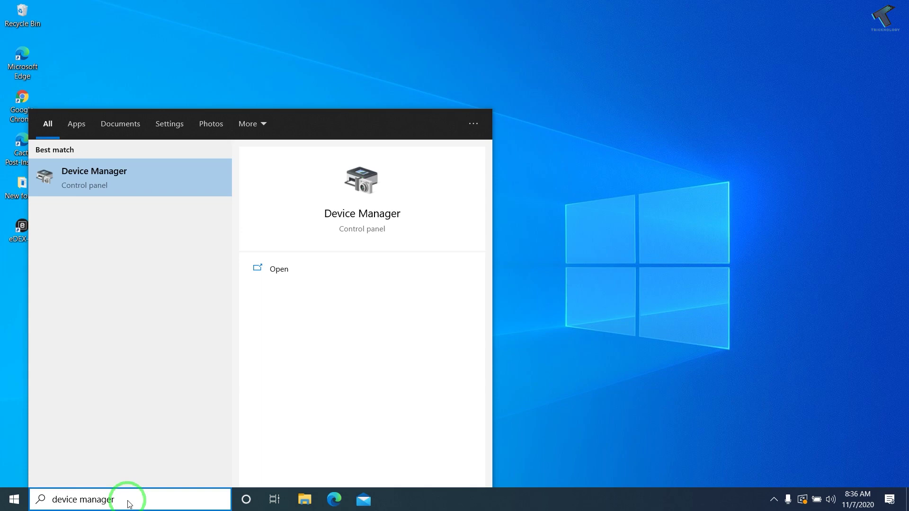
left_click(85, 170)
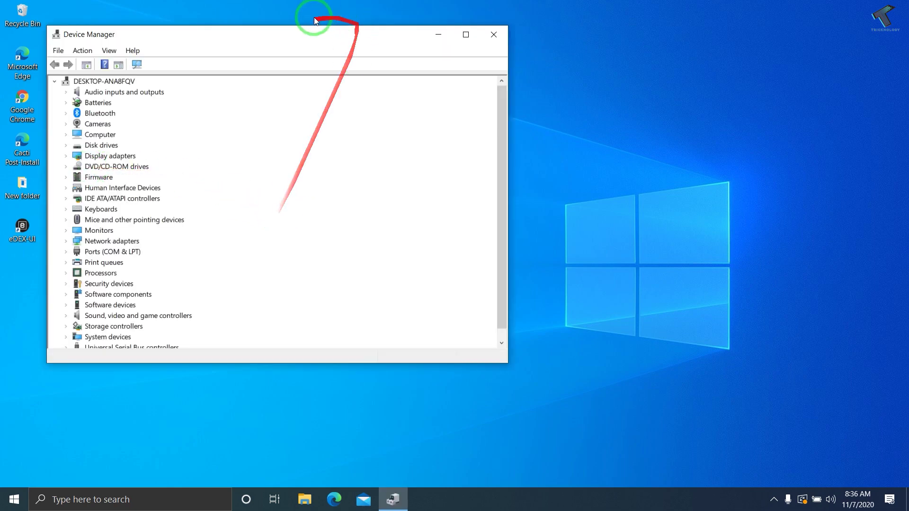
Maximize Device Manager and choose Update driver for the Qualcomm QCA9377 wireless adapter
double_click(290, 36)
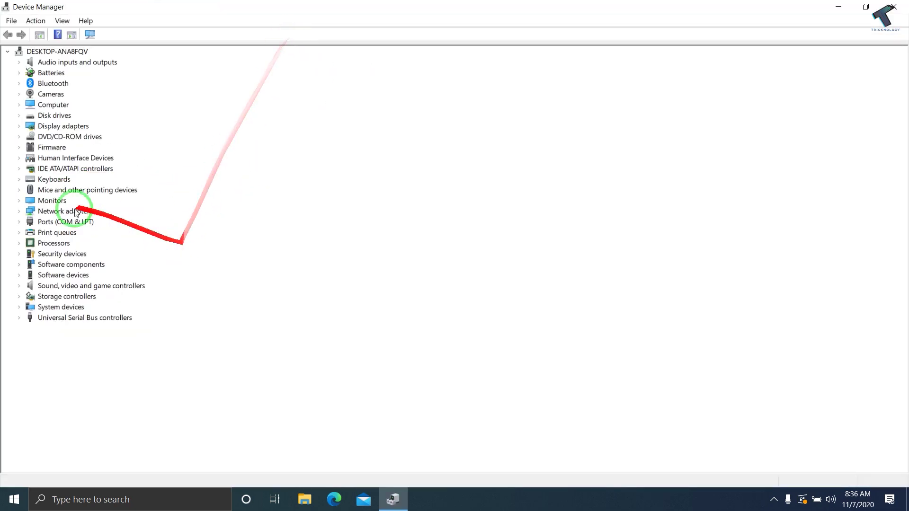
left_click(20, 212)
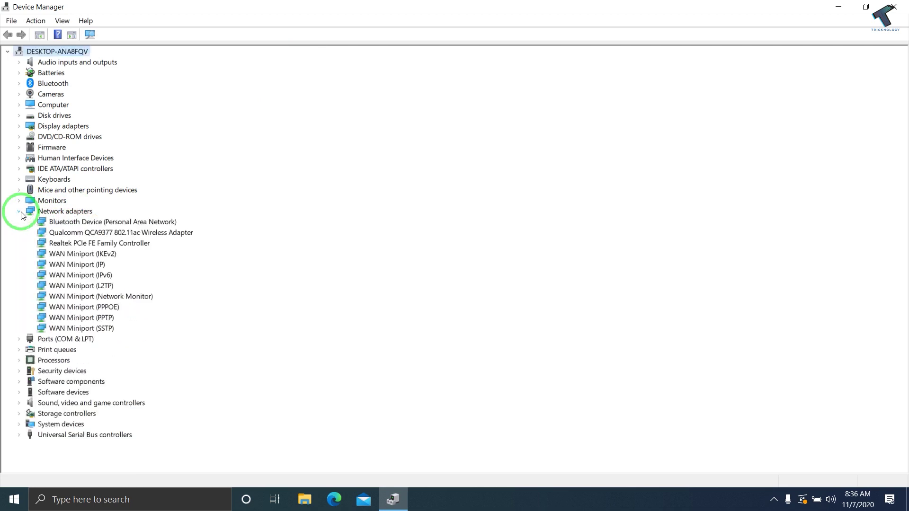
left_click(120, 233)
right_click(119, 233)
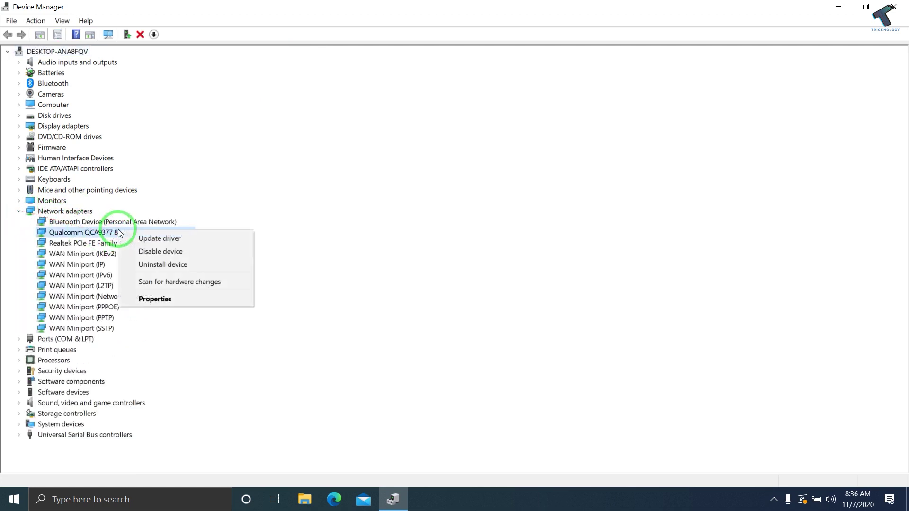
left_click(154, 240)
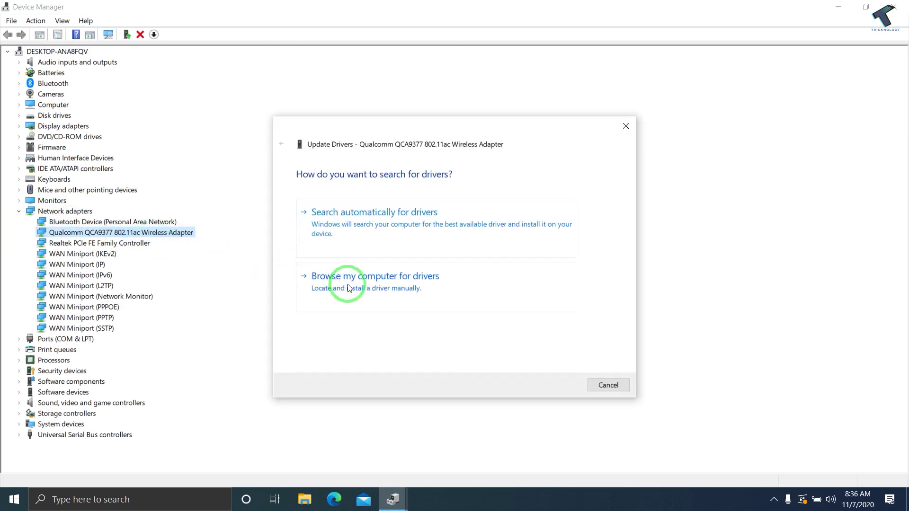
Reinstall the compatible Qualcomm QCA9377 driver from the computer's available driver list, then close the wizard
left_click(348, 288)
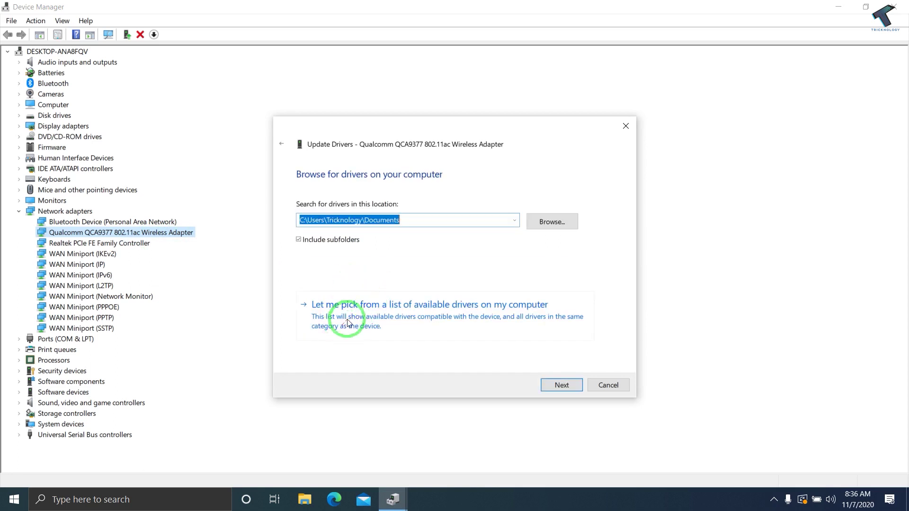
left_click(392, 322)
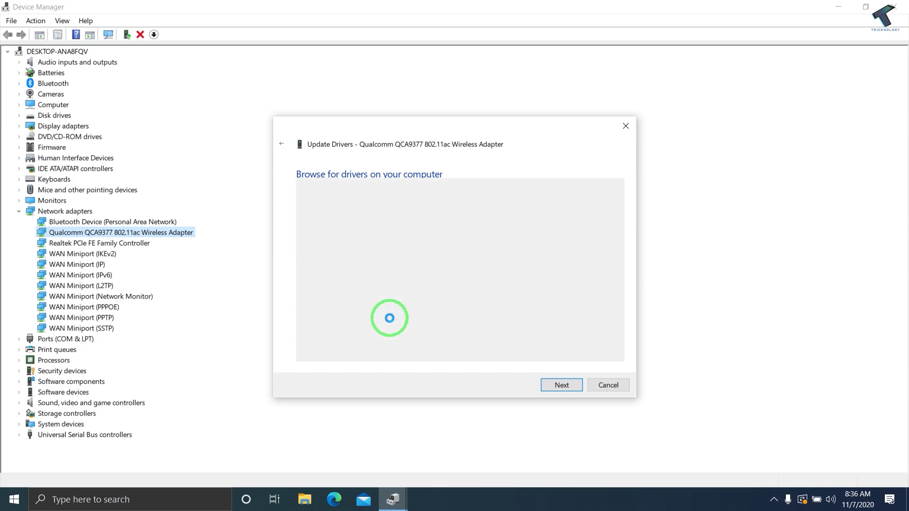
left_click(404, 282)
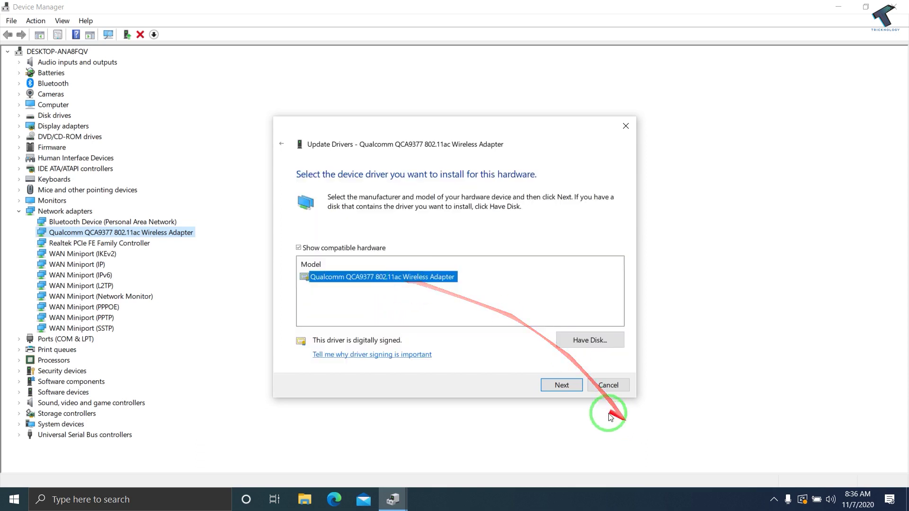
left_click(545, 384)
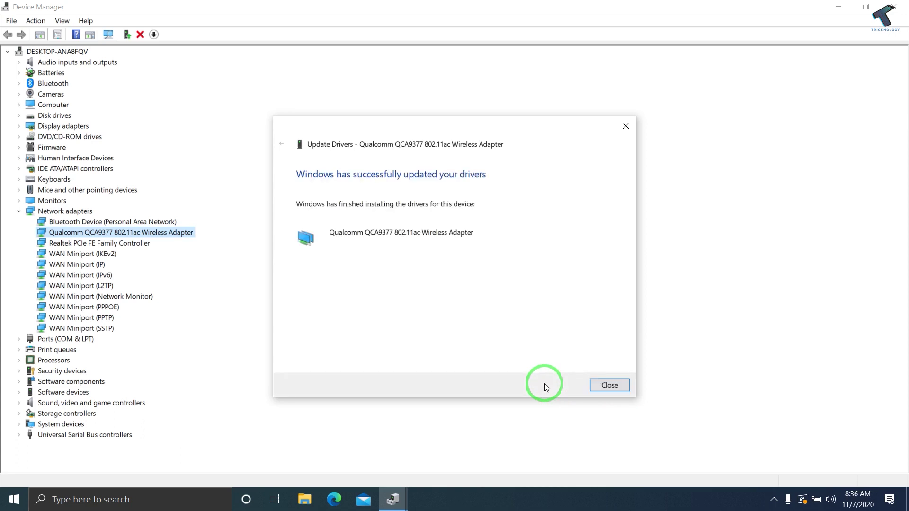
left_click(609, 384)
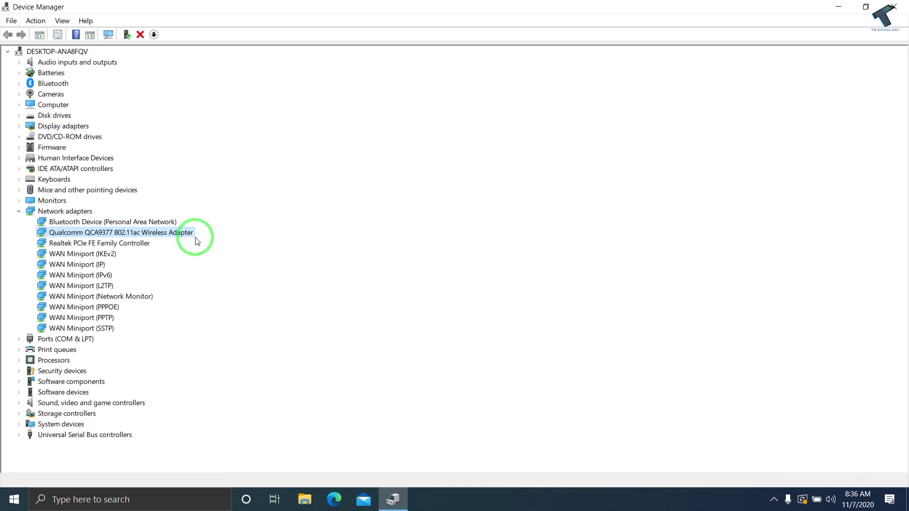
Uninstall the Qualcomm QCA9377 wireless adapter device from Device Manager
right_click(167, 235)
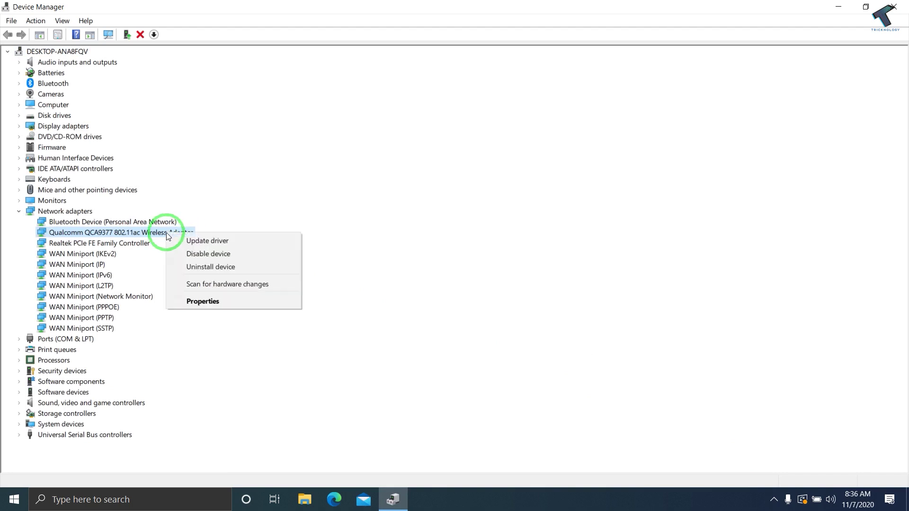
left_click(194, 269)
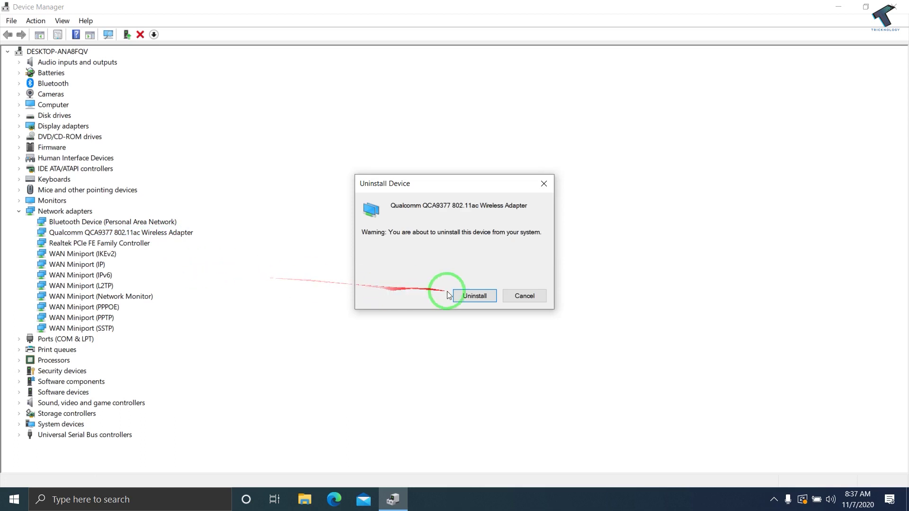
left_click(470, 299)
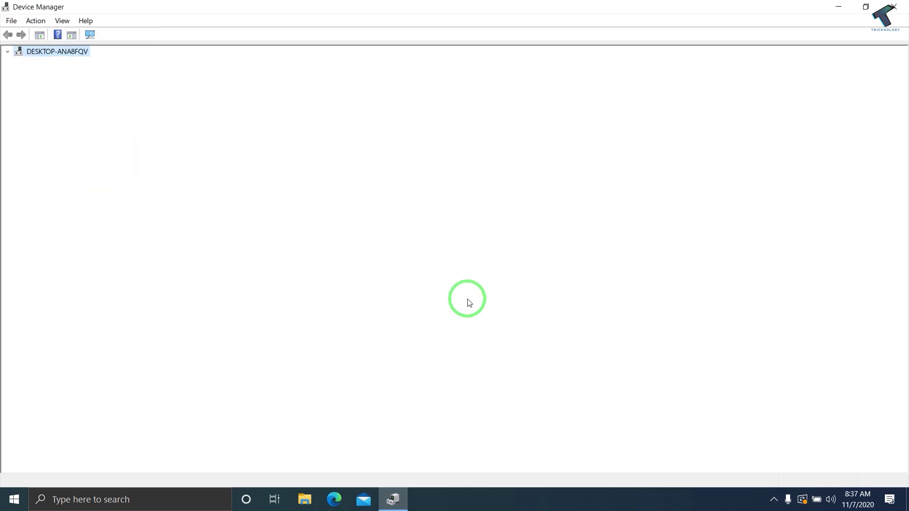
Scan for hardware changes so the Qualcomm adapter reappears under Network adapters, then minimize Device Manager
left_click(31, 23)
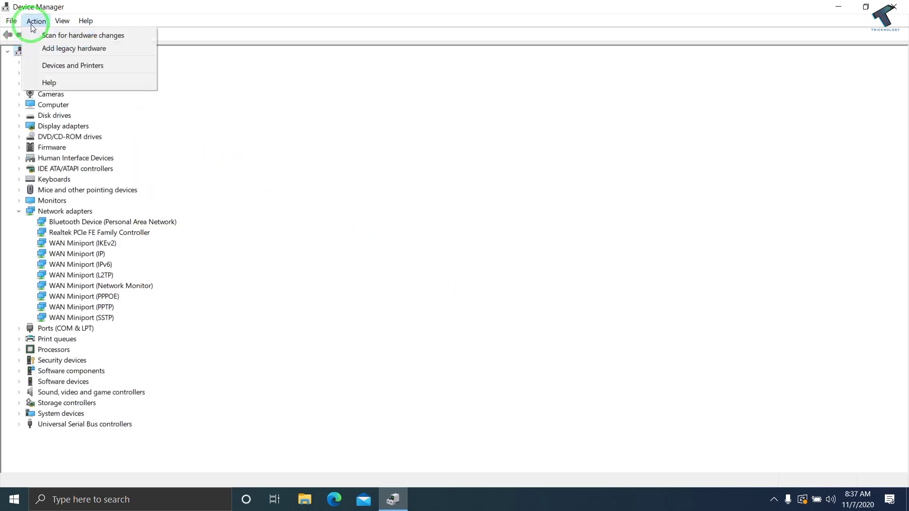
left_click(38, 25)
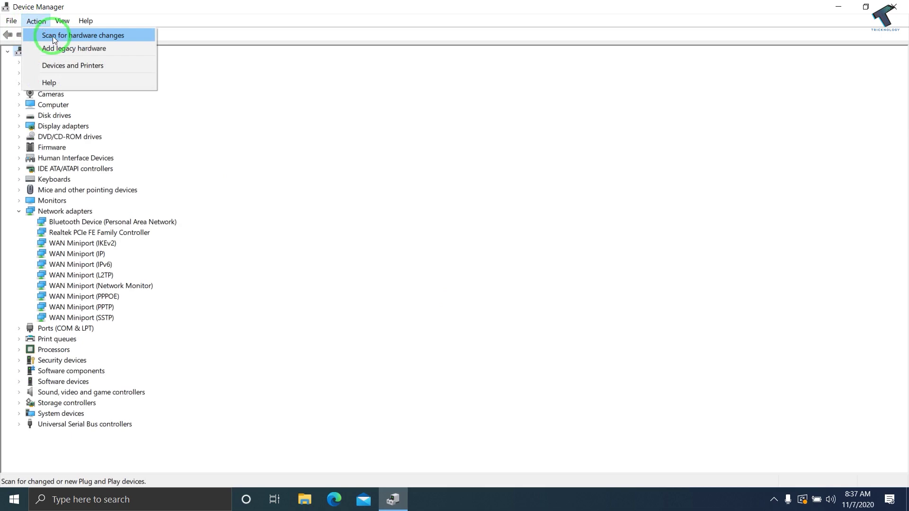
left_click(86, 36)
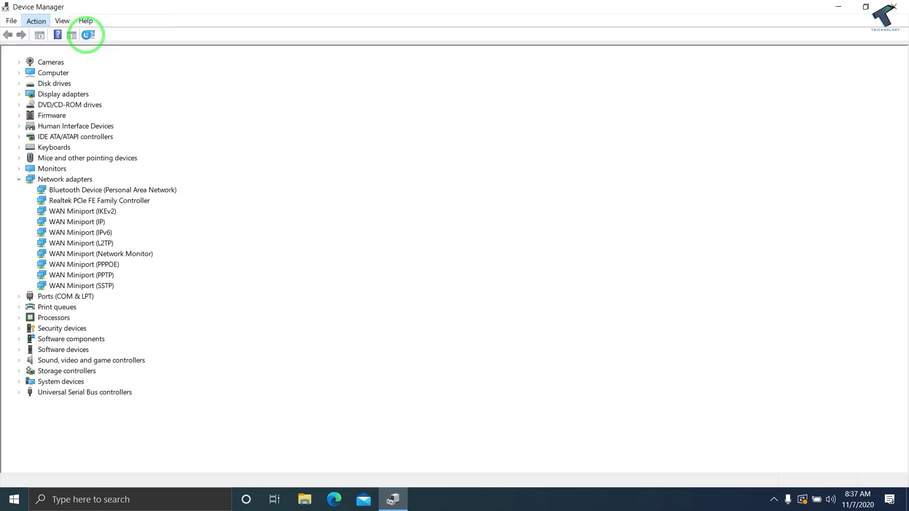
left_click(156, 232)
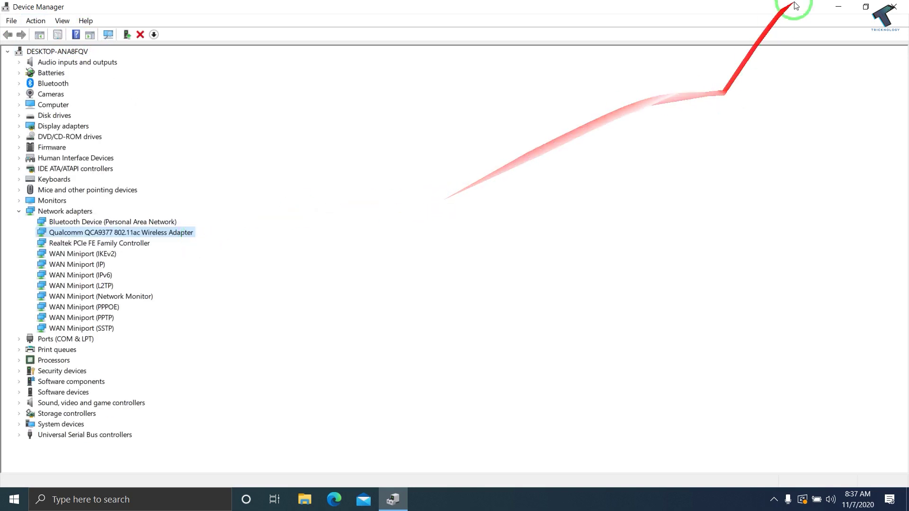
left_click(834, 14)
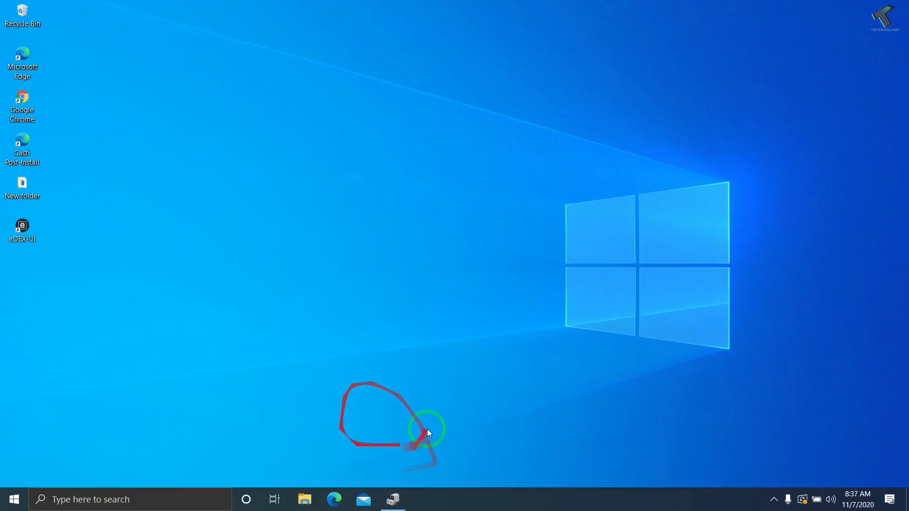
Go to Settings > Update & Security > Troubleshoot and expand Internet Connections under Additional troubleshooters
left_click(14, 494)
mouse_move(15, 446)
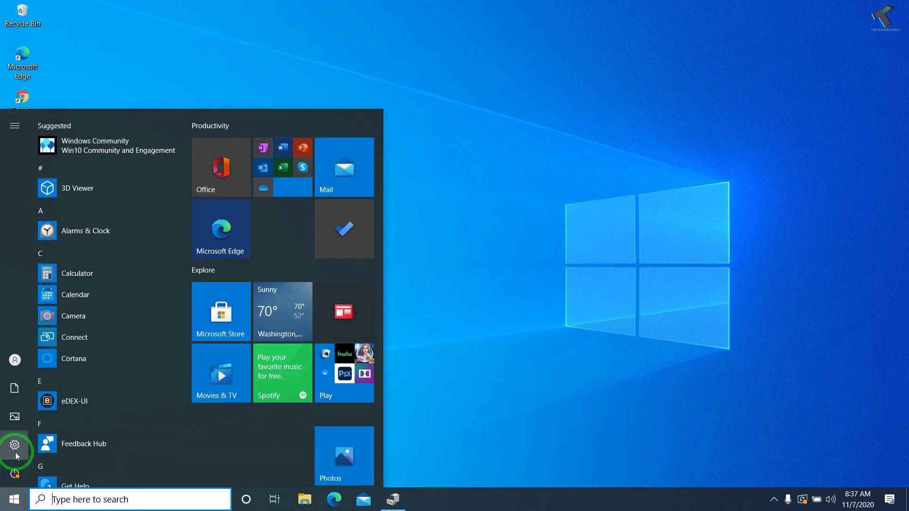
left_click(18, 448)
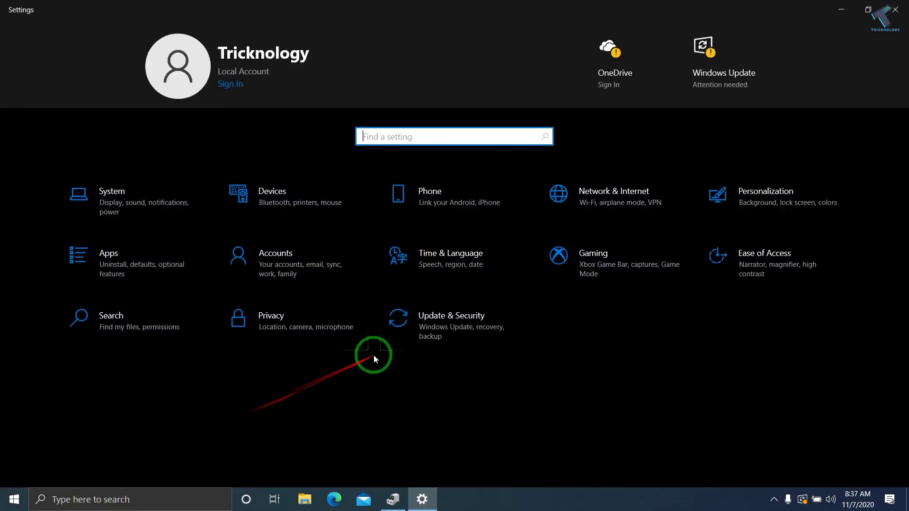
left_click(437, 328)
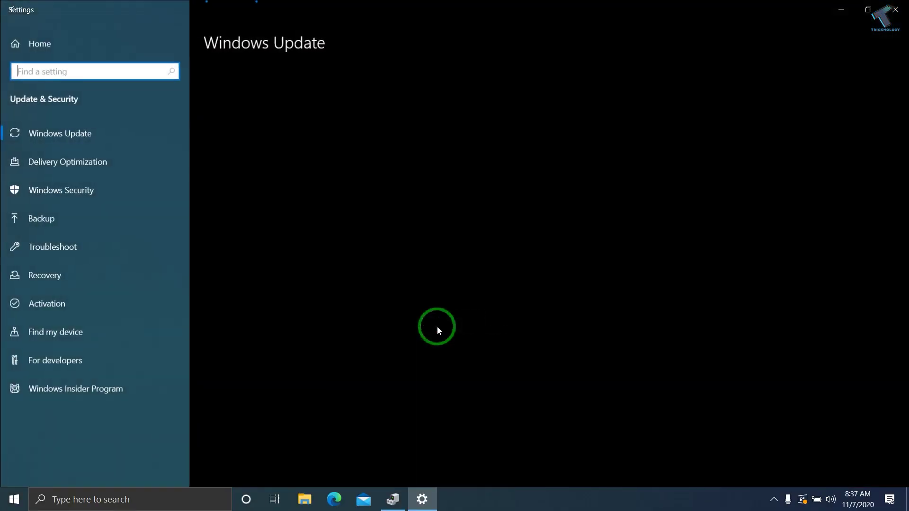
left_click(112, 256)
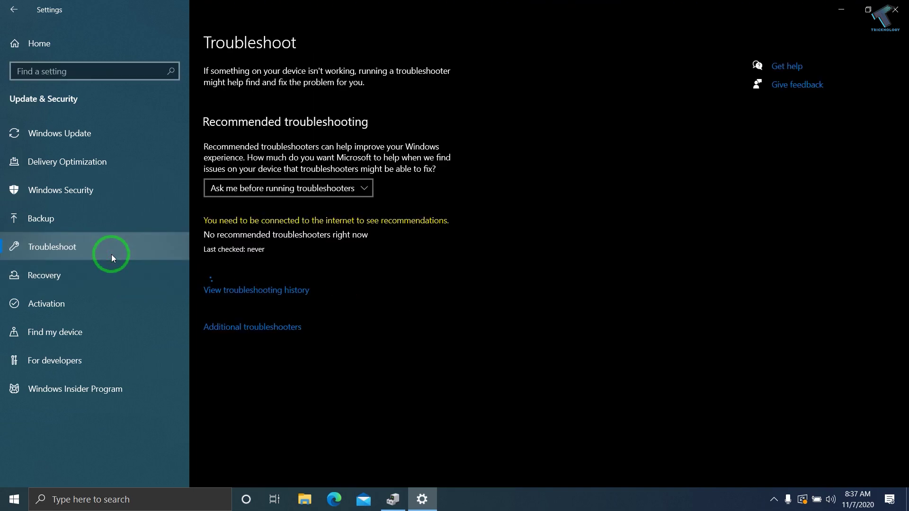
left_click(266, 332)
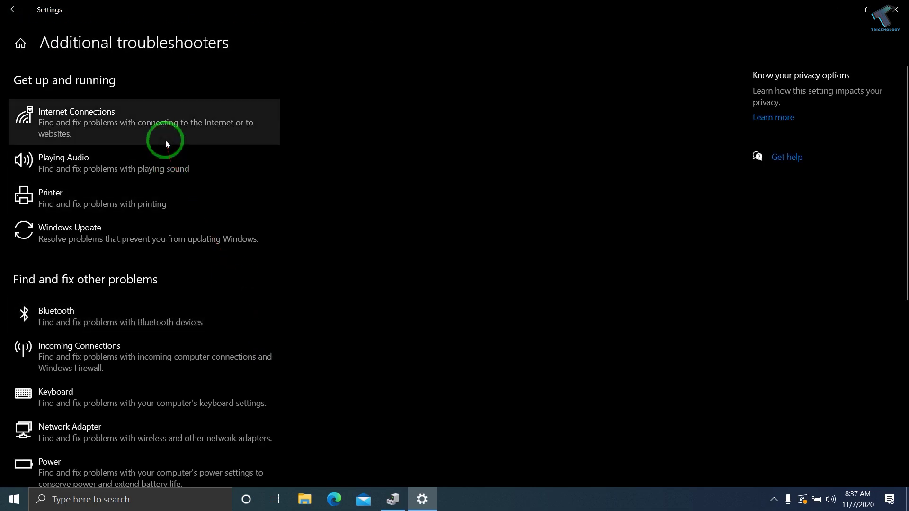
left_click(166, 139)
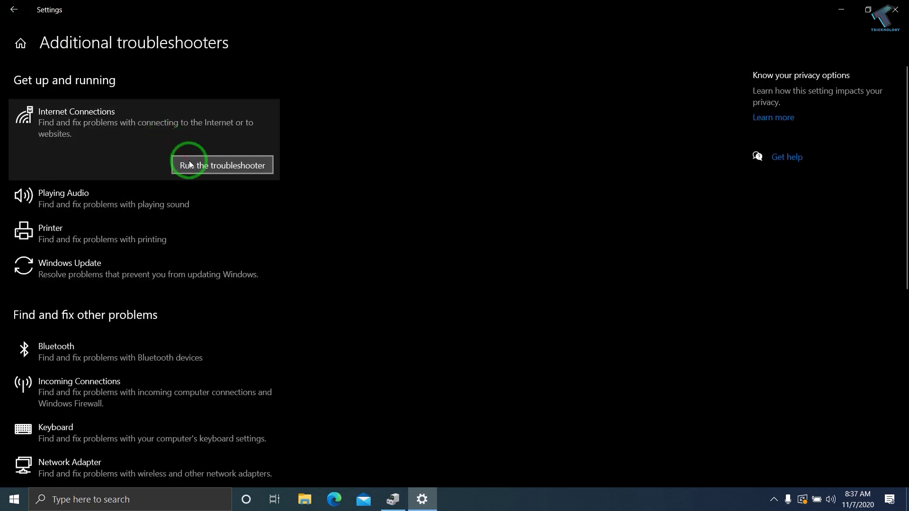
Run the Internet Connections troubleshooter for the Internet connection and show the available wireless networks
left_click(192, 167)
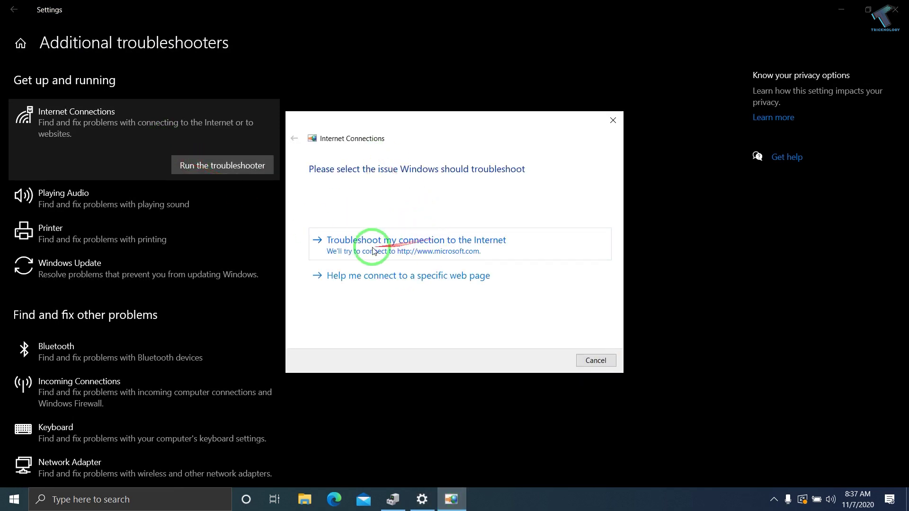
left_click(417, 250)
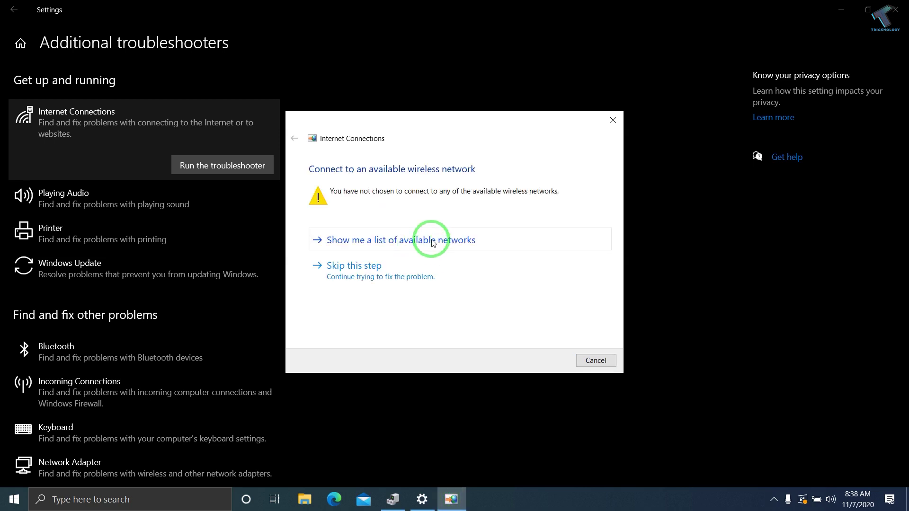
left_click(434, 244)
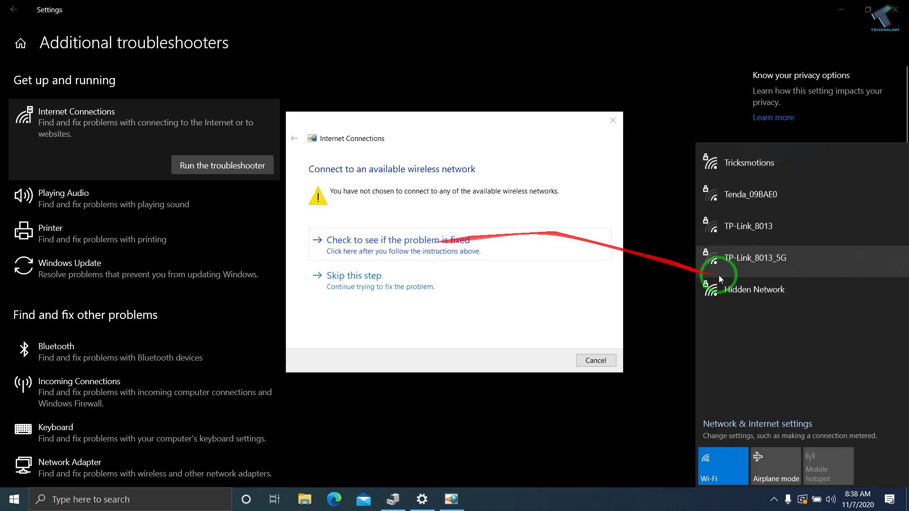
Connect to the Tricksmotions Wi-Fi network using its security key
left_click(793, 174)
left_click(855, 219)
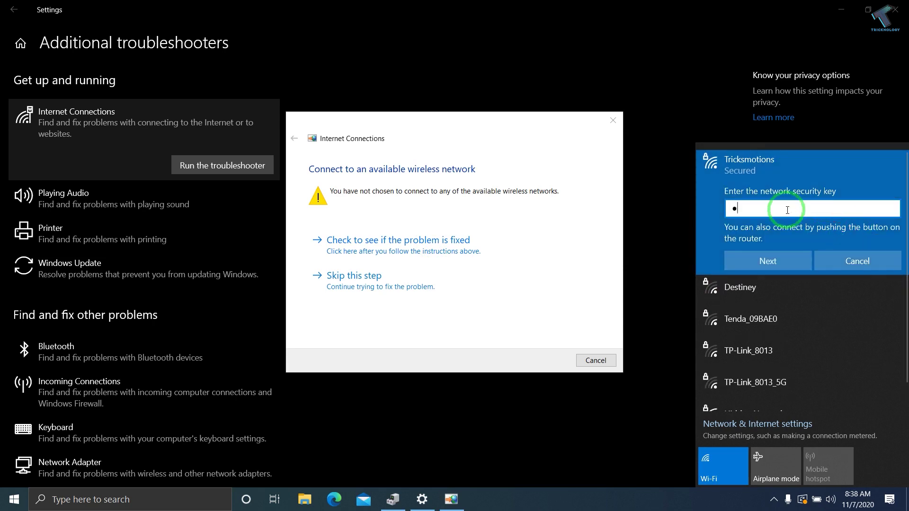
type("***")
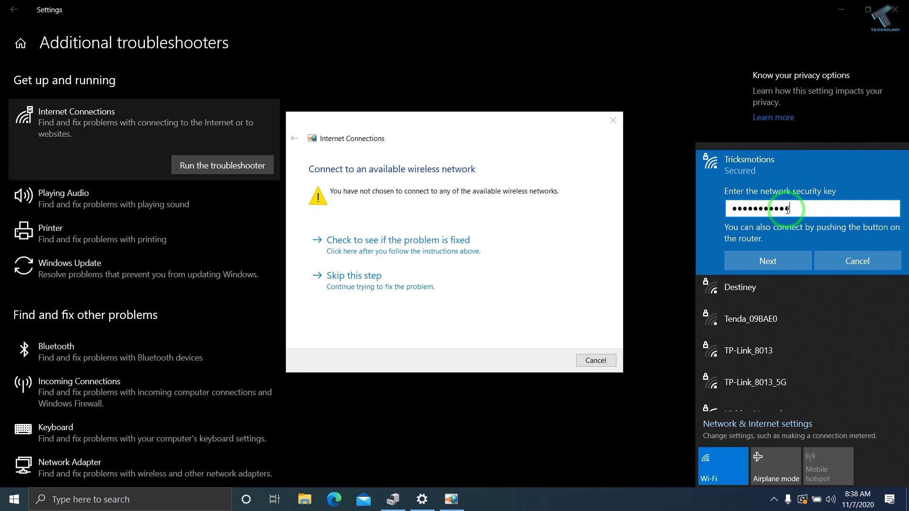
left_click(774, 254)
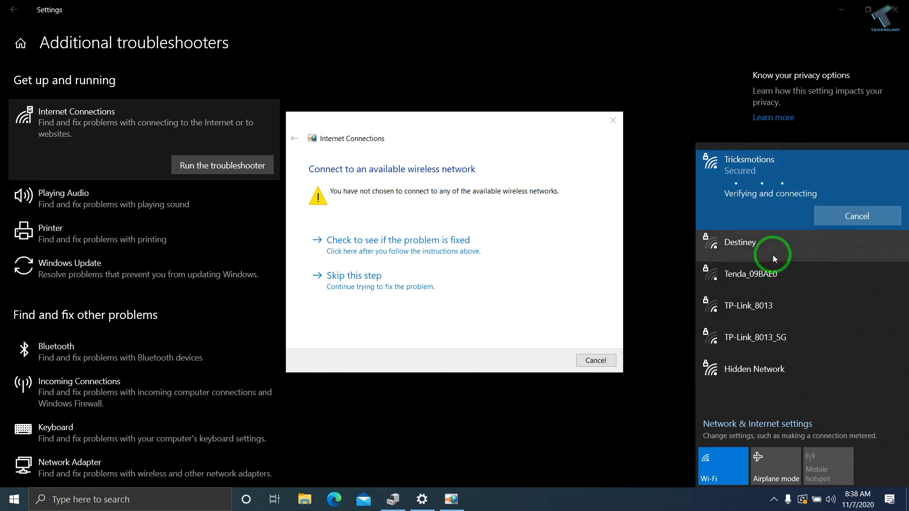